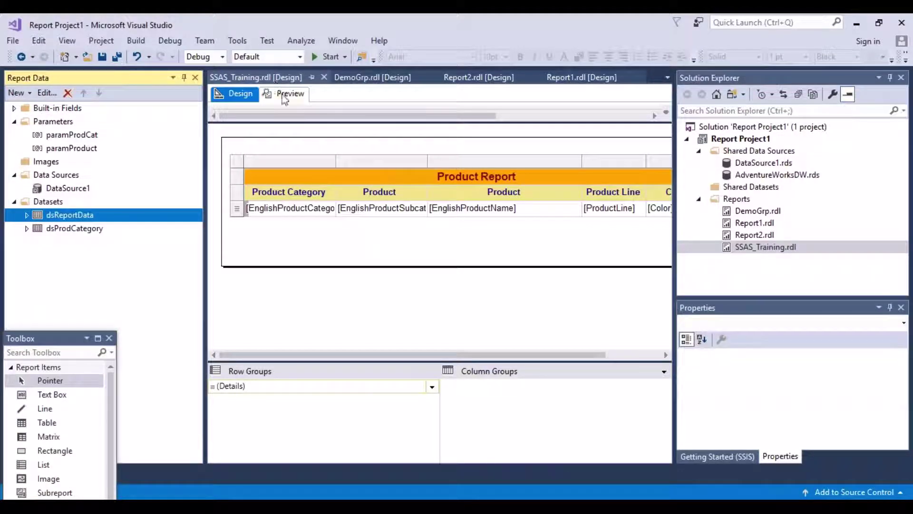
# Step: In paramProdCat's properties, clear Allow null value and tick Allow multiple values
pyautogui.click(283, 96)
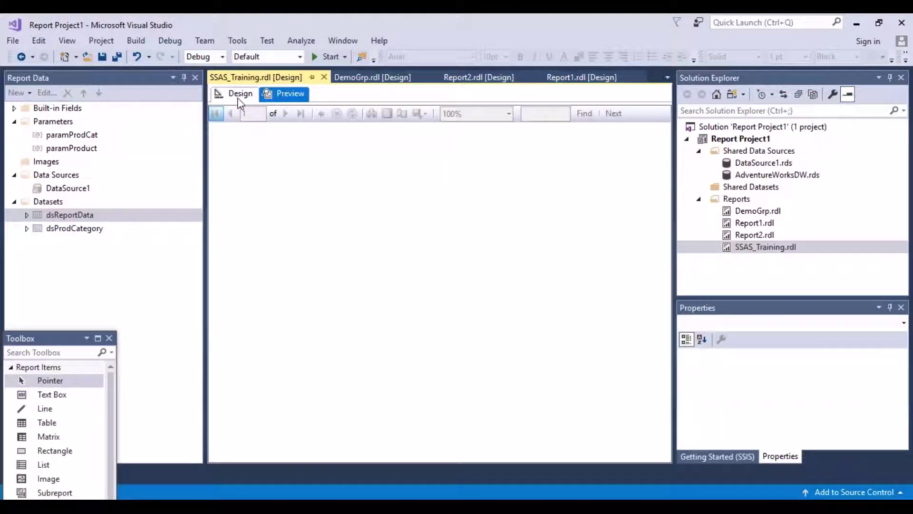
pyautogui.click(239, 99)
pyautogui.click(77, 136)
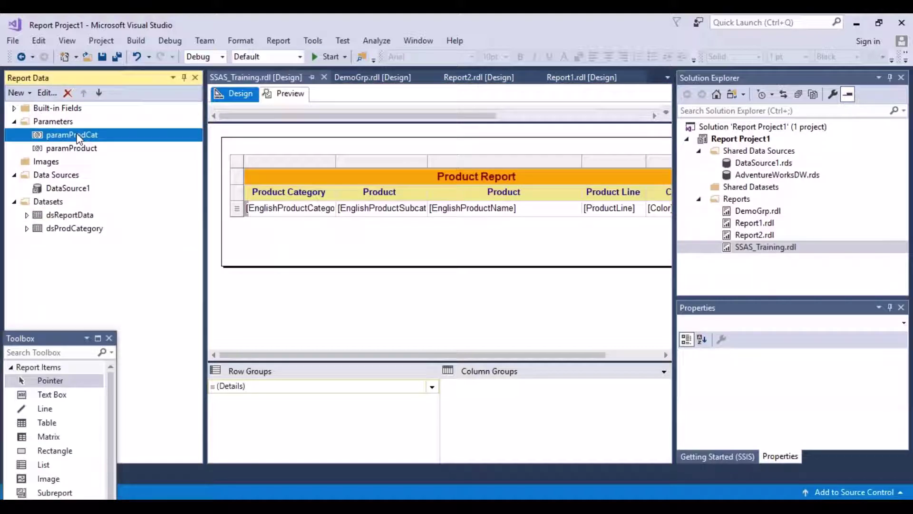
pyautogui.doubleClick(77, 137)
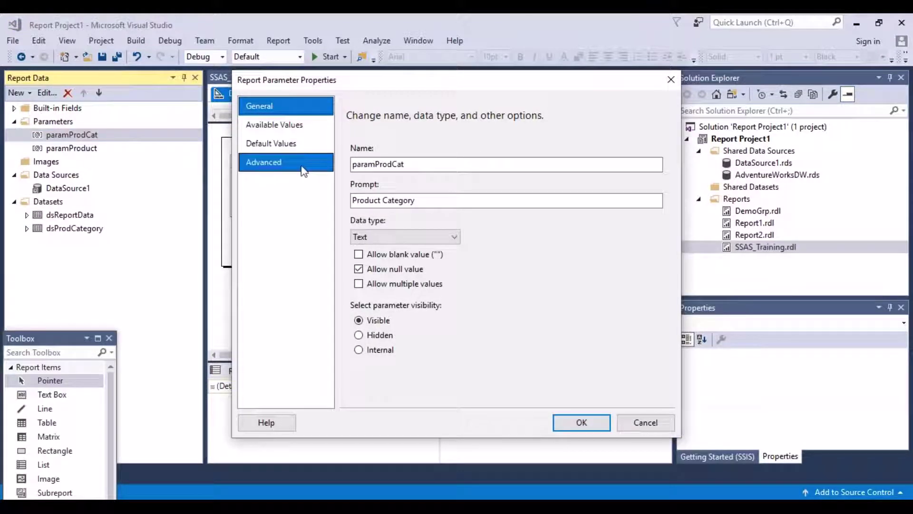
pyautogui.click(359, 274)
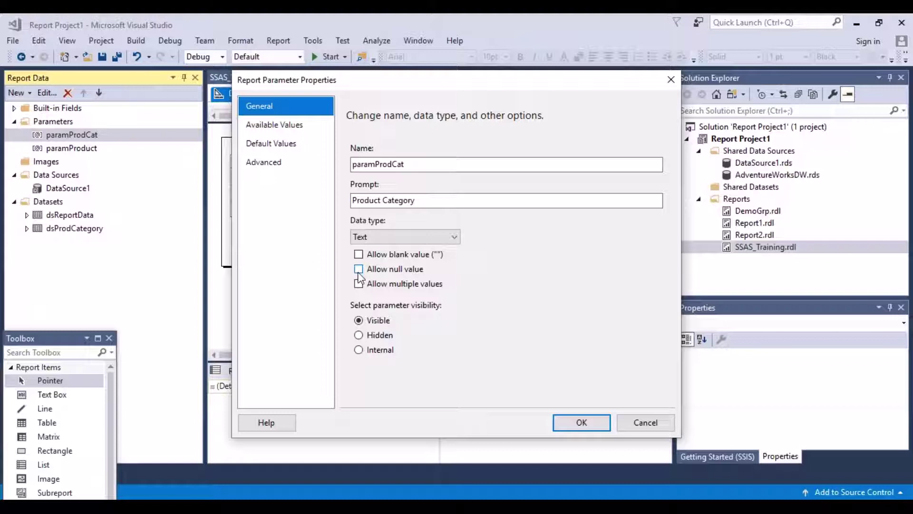
pyautogui.click(358, 284)
pyautogui.click(581, 423)
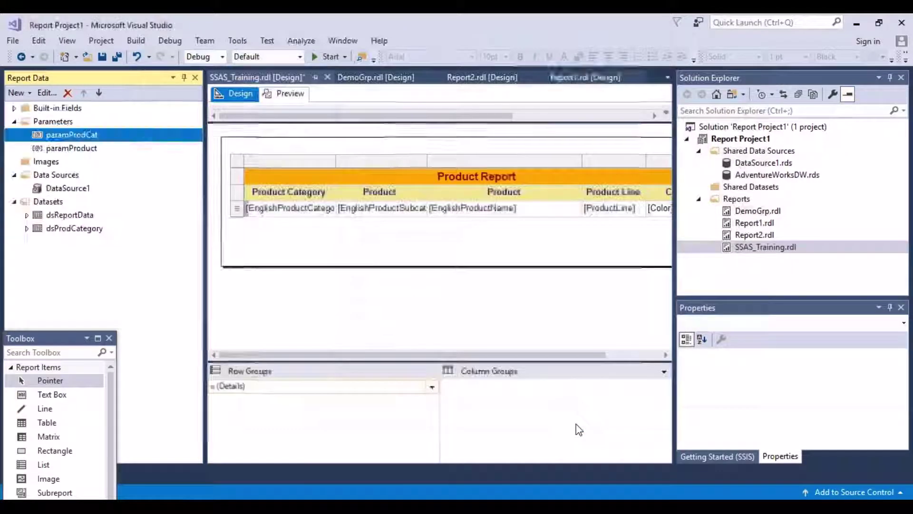
# Step: Preview the report with every product category selected and 'Mountain' as the product
pyautogui.click(283, 94)
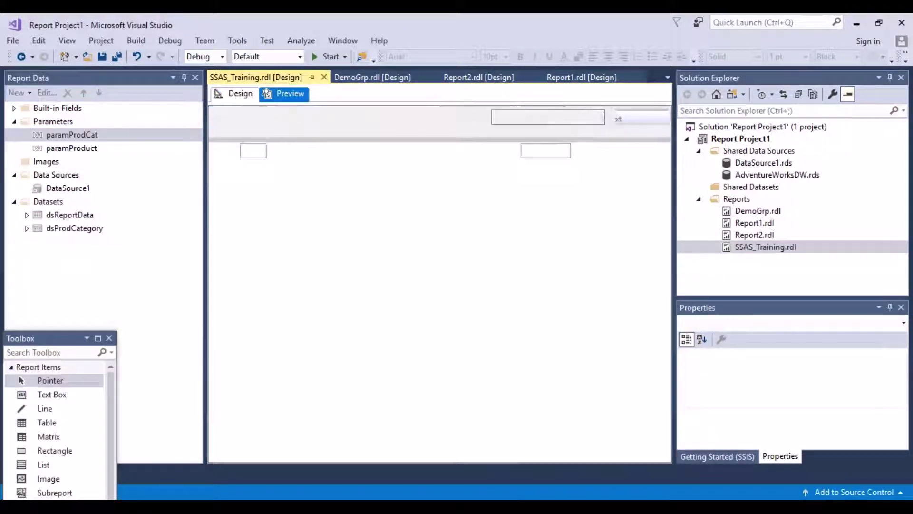
pyautogui.click(438, 117)
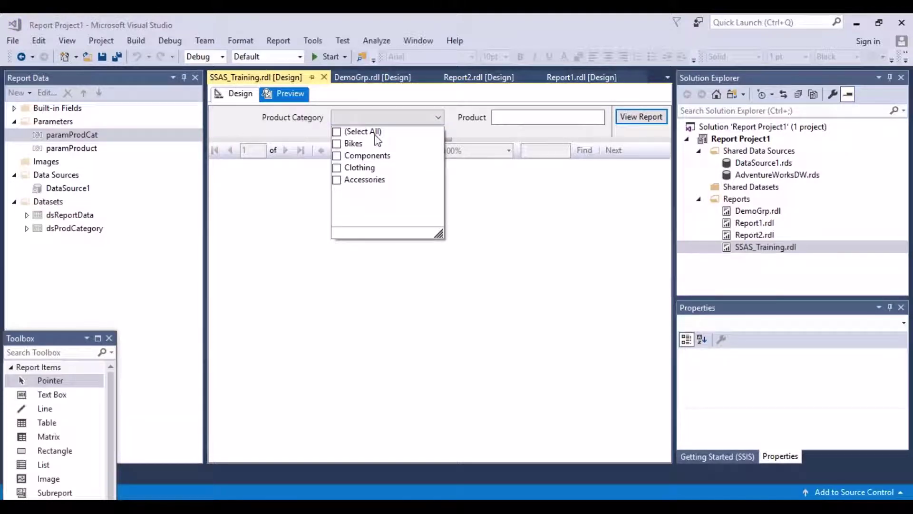
pyautogui.click(337, 132)
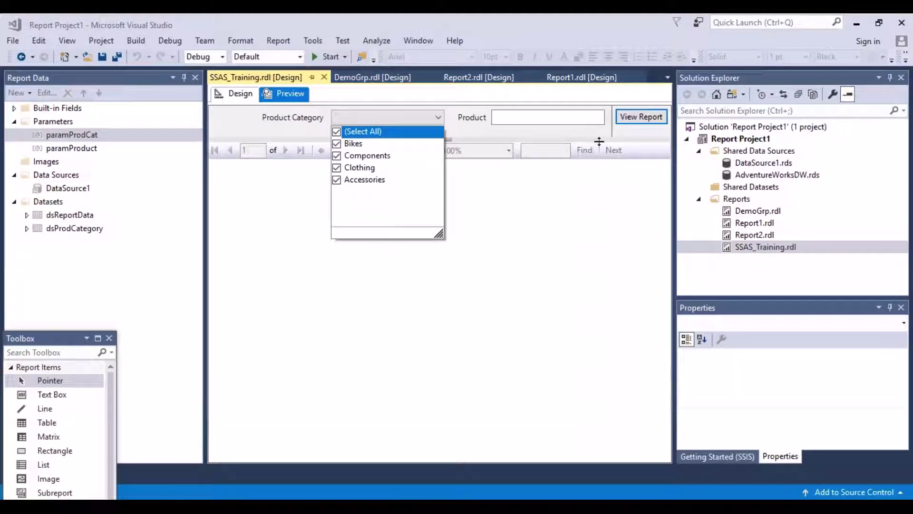
pyautogui.click(590, 117)
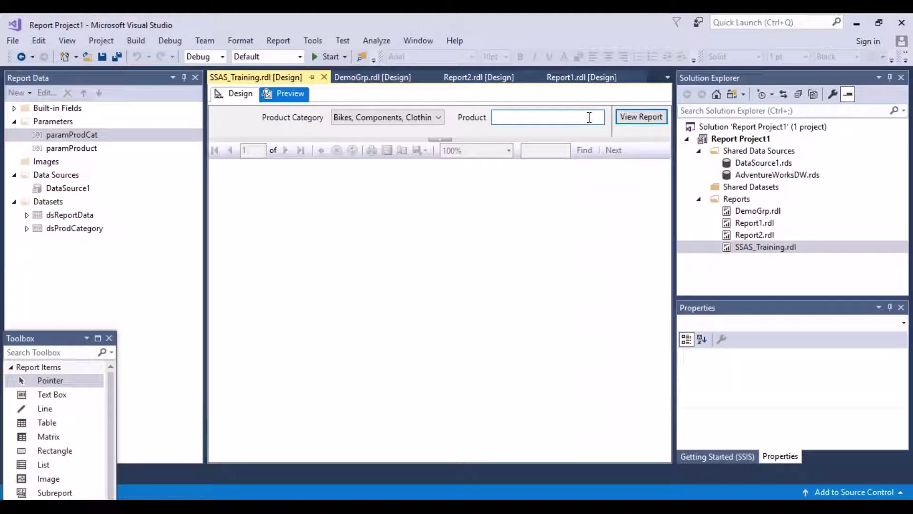
pyautogui.write('Mountain')
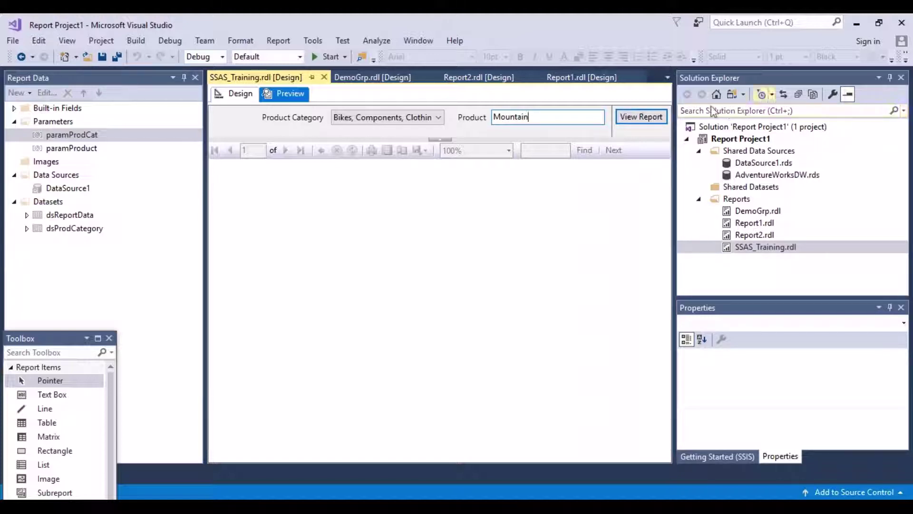
pyautogui.click(653, 119)
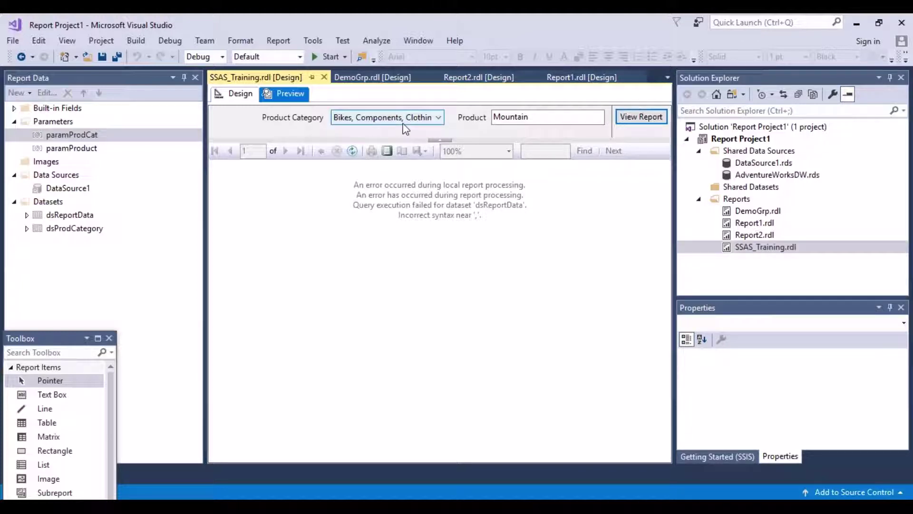
pyautogui.click(234, 96)
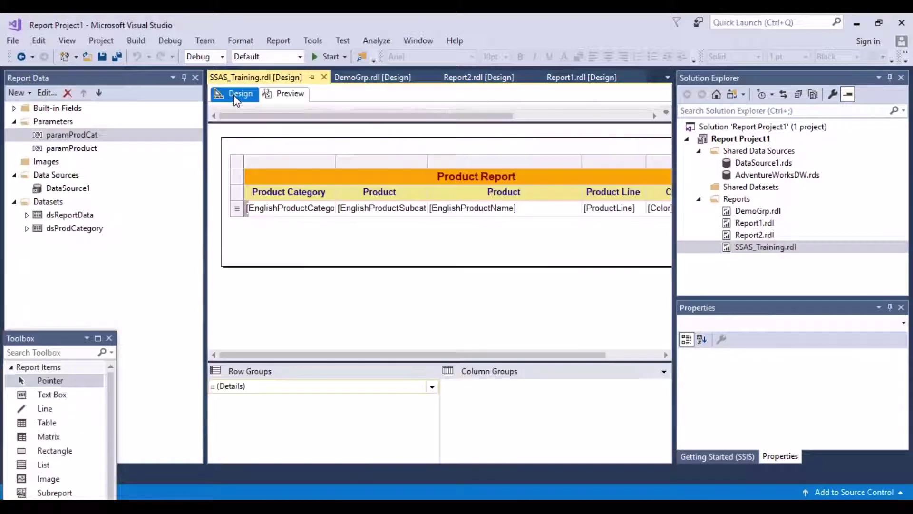
pyautogui.click(84, 215)
pyautogui.rightClick(85, 221)
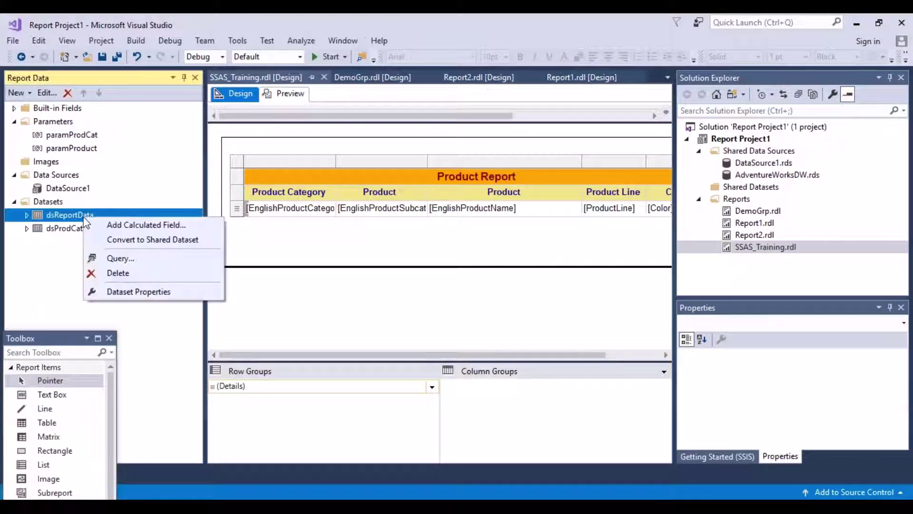
pyautogui.click(152, 292)
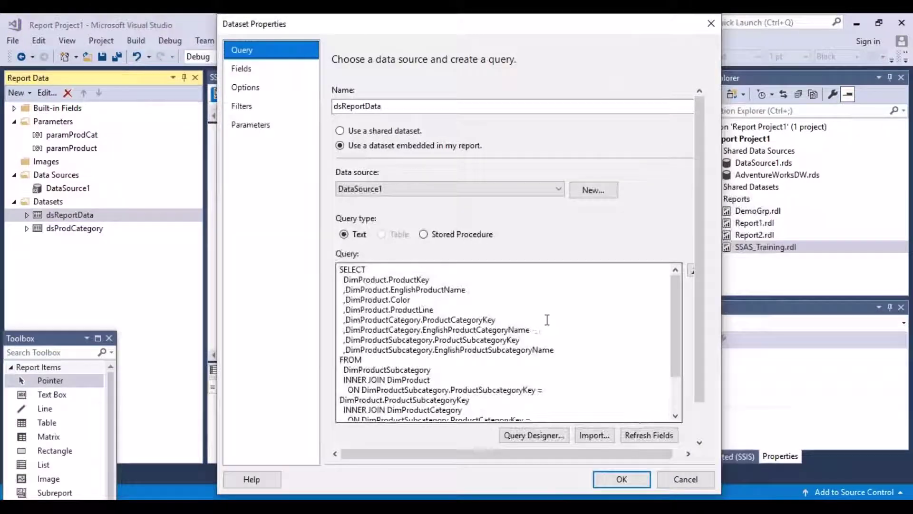
pyautogui.moveTo(675, 340); pyautogui.dragTo(675, 374)
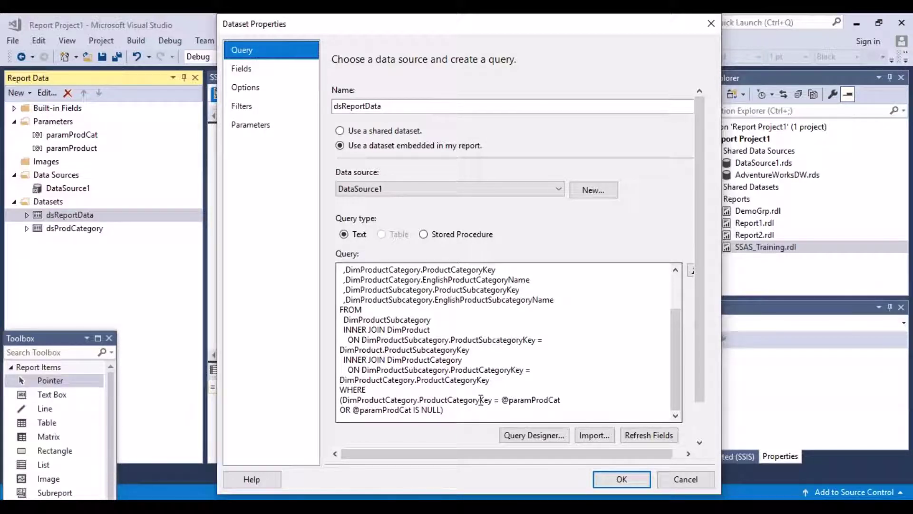
pyautogui.moveTo(474, 412); pyautogui.dragTo(342, 394)
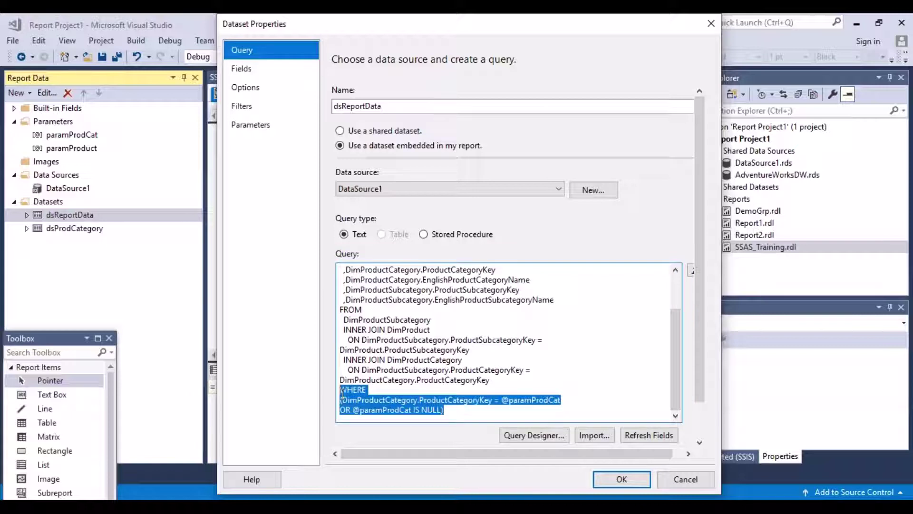
pyautogui.press('Delete')
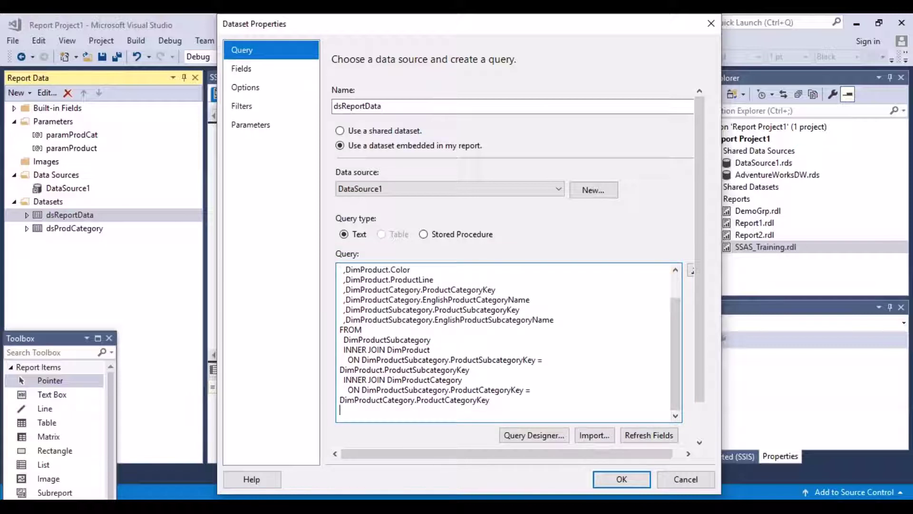
pyautogui.press('BackSpace')
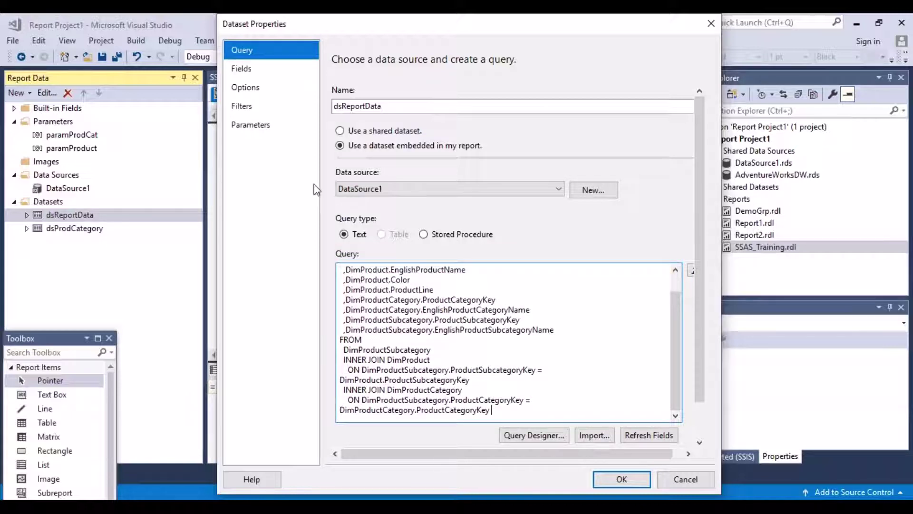
# Step: Add a second dataset filter whose expression is [ProductCategoryKey]
pyautogui.click(245, 113)
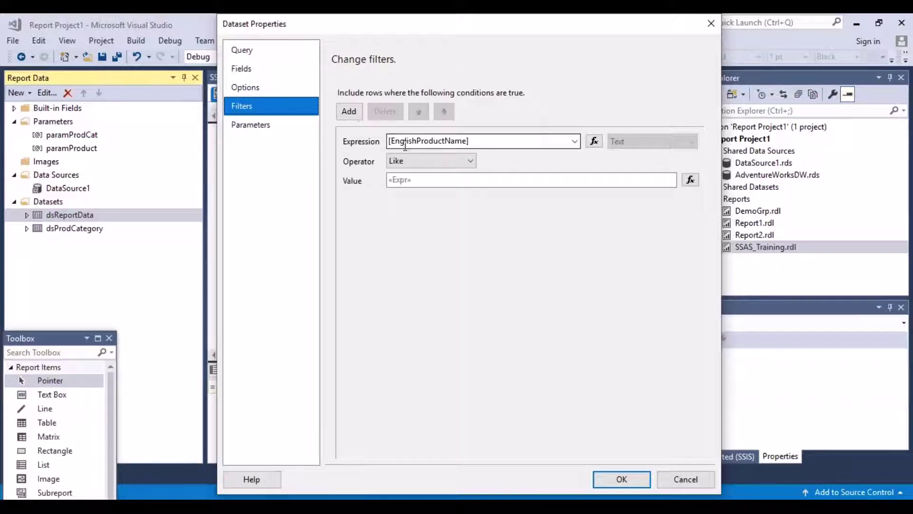
pyautogui.click(350, 112)
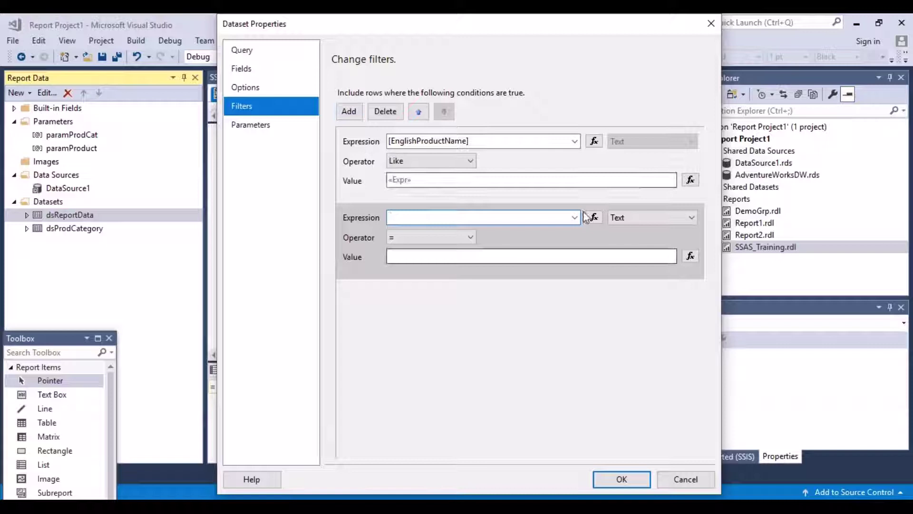
pyautogui.click(576, 219)
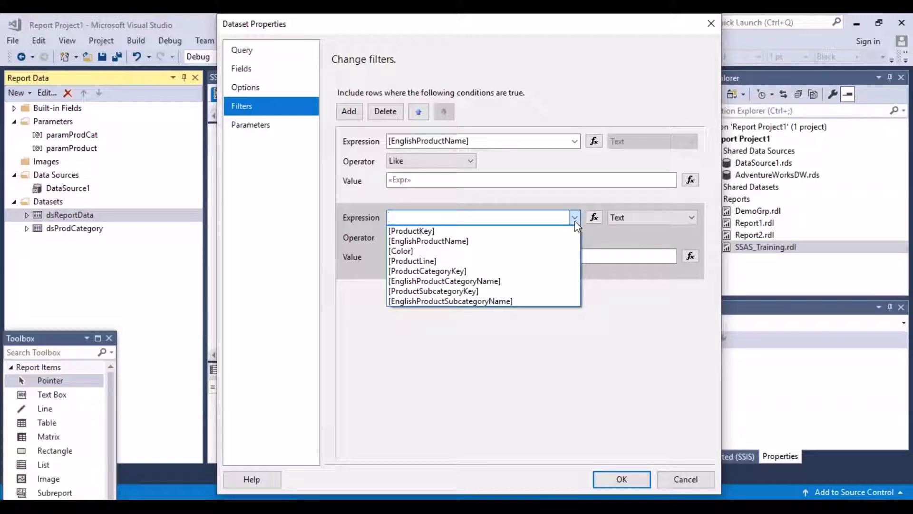
pyautogui.click(433, 274)
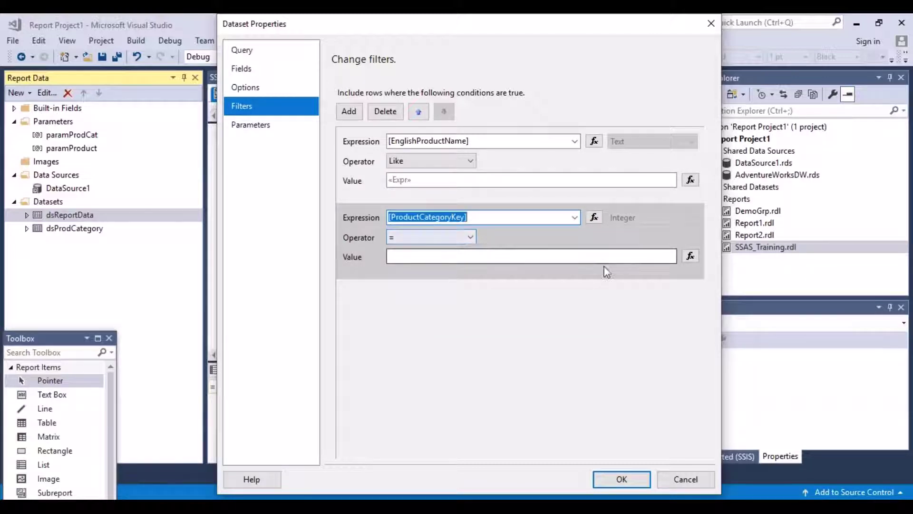
# Step: Set the filter value to the expression =Parameters!paramProdCat.Value(0)
pyautogui.click(691, 256)
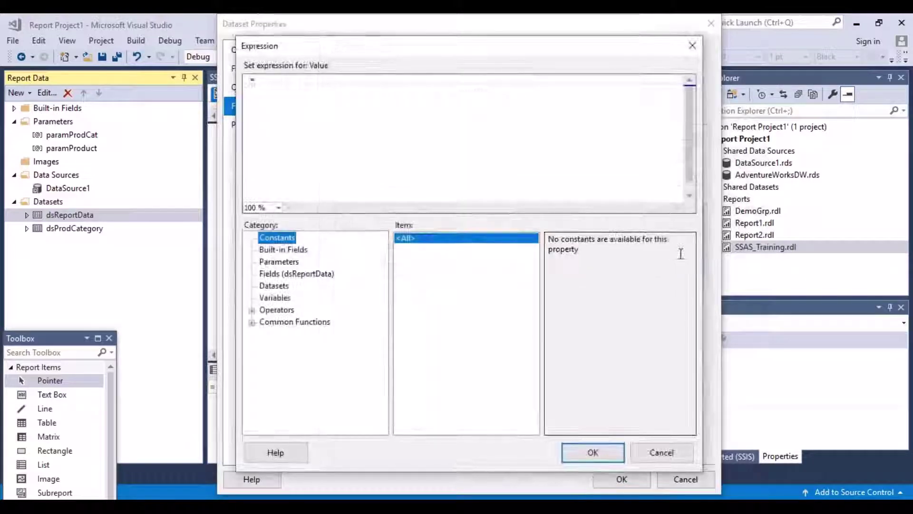
pyautogui.click(290, 262)
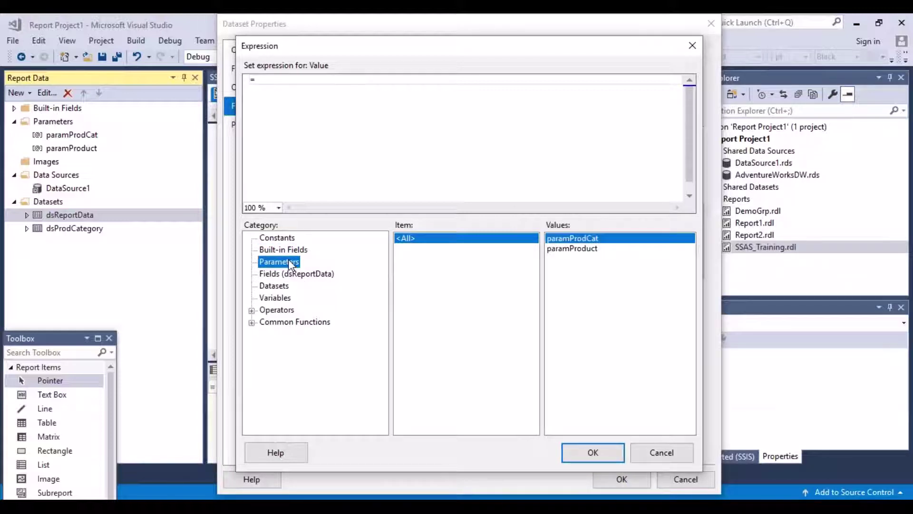
pyautogui.click(585, 242)
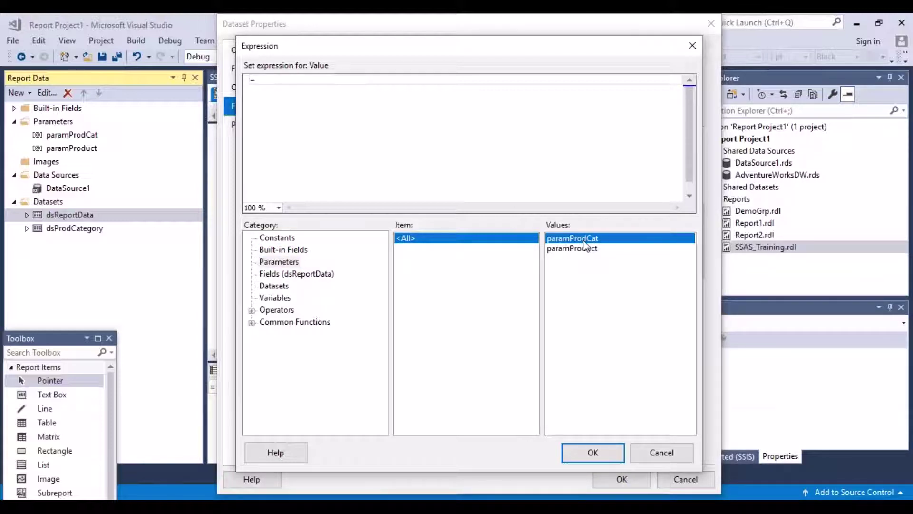
pyautogui.doubleClick(584, 242)
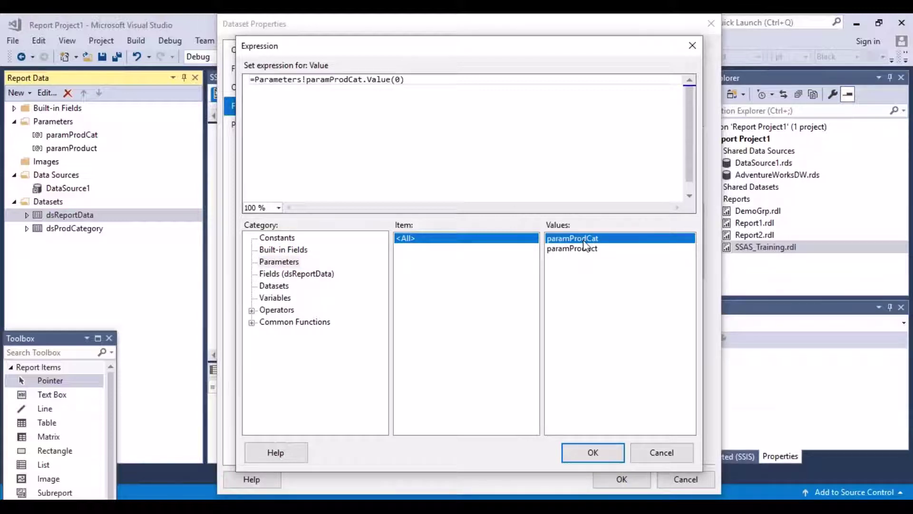
pyautogui.click(593, 453)
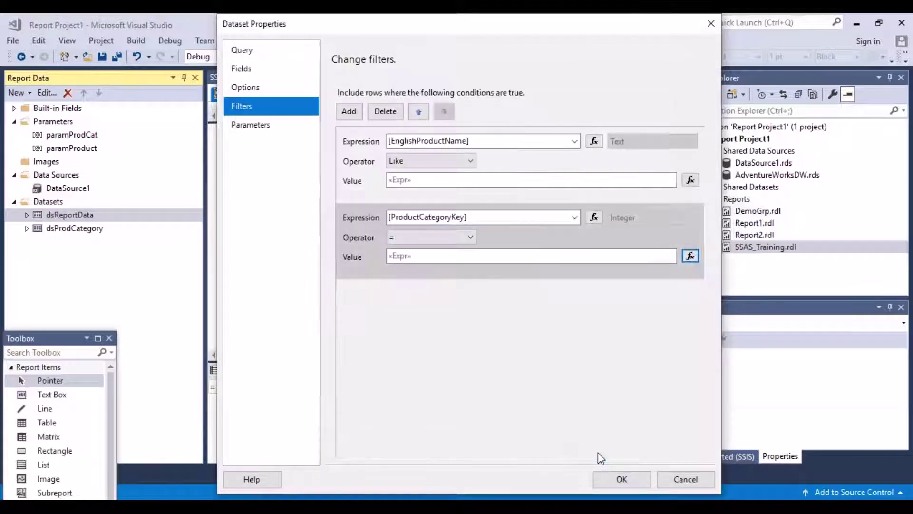
# Step: Change the ProductCategoryKey filter operator to In and save the dataset properties
pyautogui.click(471, 239)
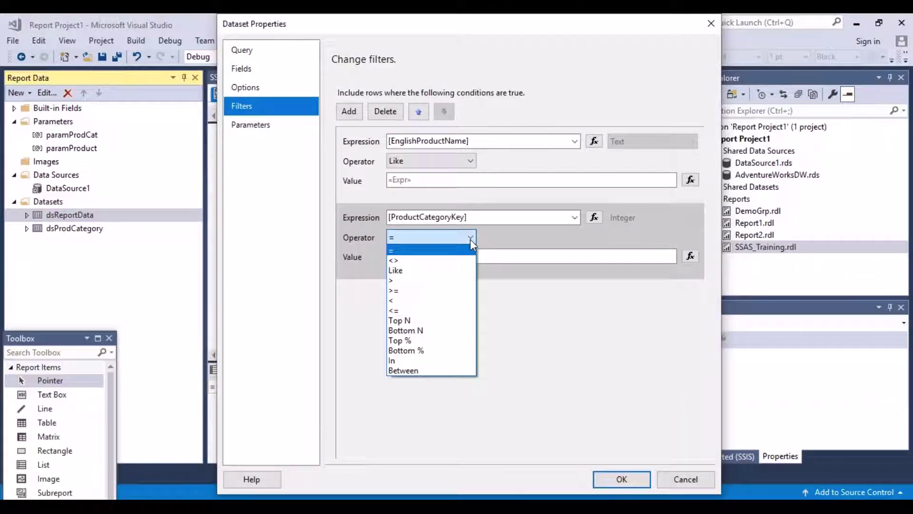
pyautogui.click(401, 363)
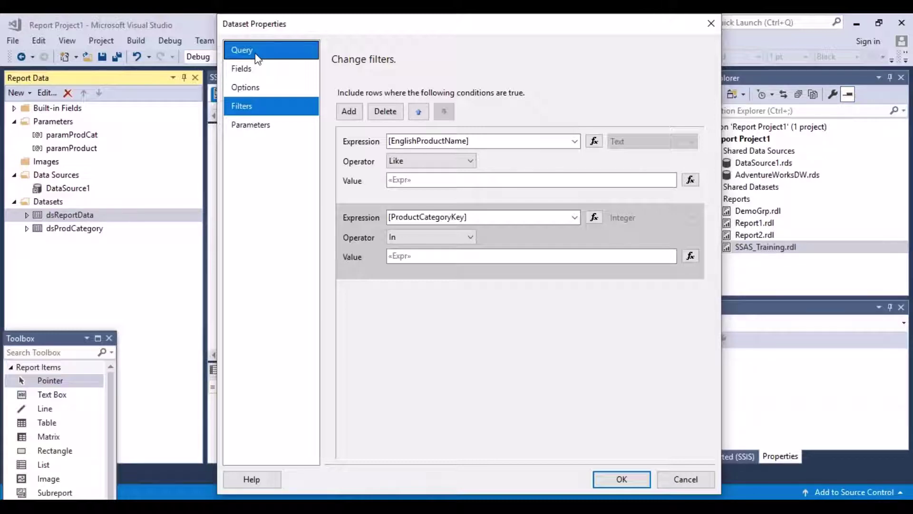
pyautogui.click(620, 479)
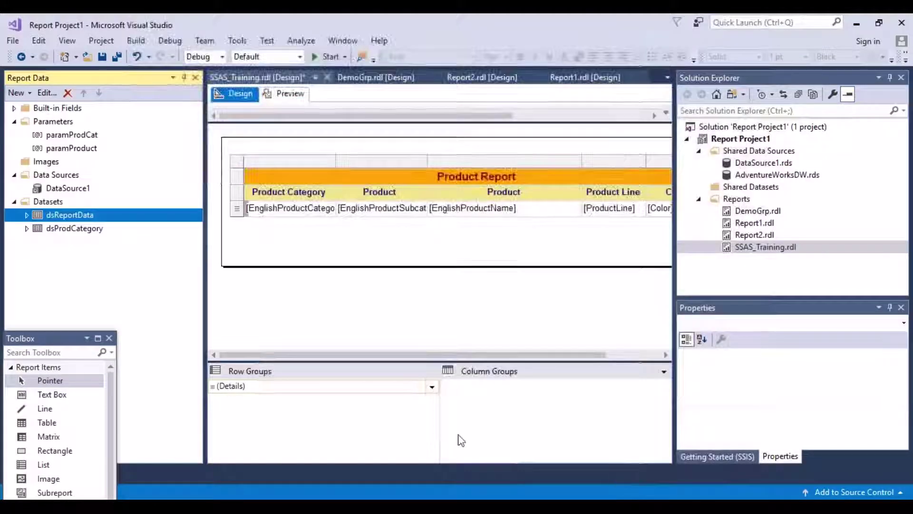
# Step: Preview with all categories and product 'Mountain', which fails with an Int32/String comparison error
pyautogui.click(289, 94)
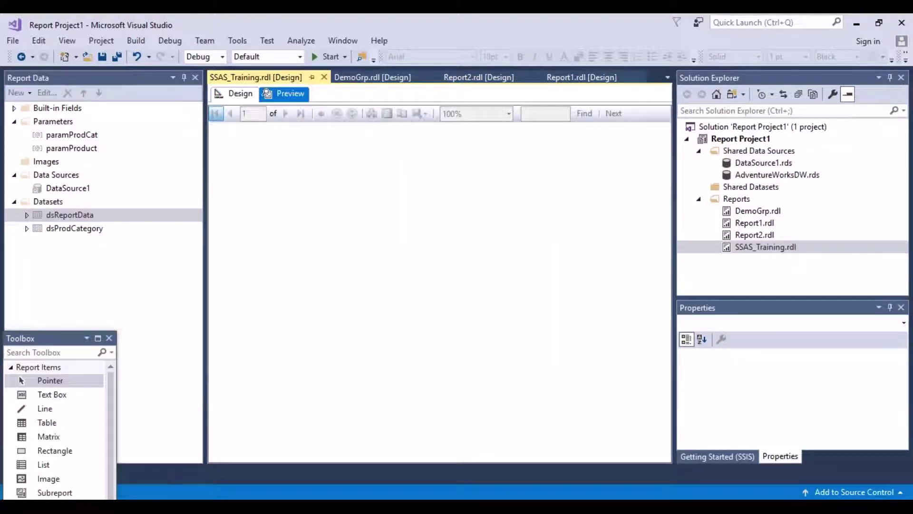
pyautogui.click(436, 118)
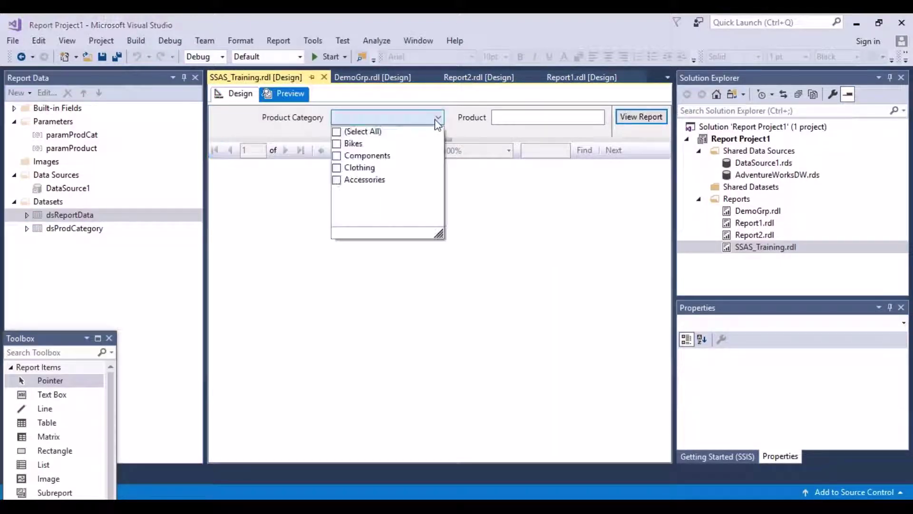
pyautogui.click(337, 131)
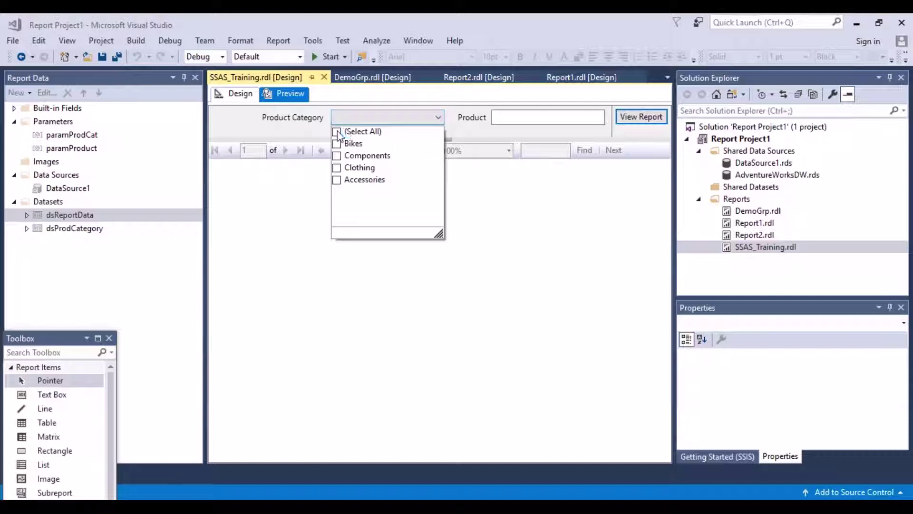
pyautogui.click(547, 118)
pyautogui.write('Mounta')
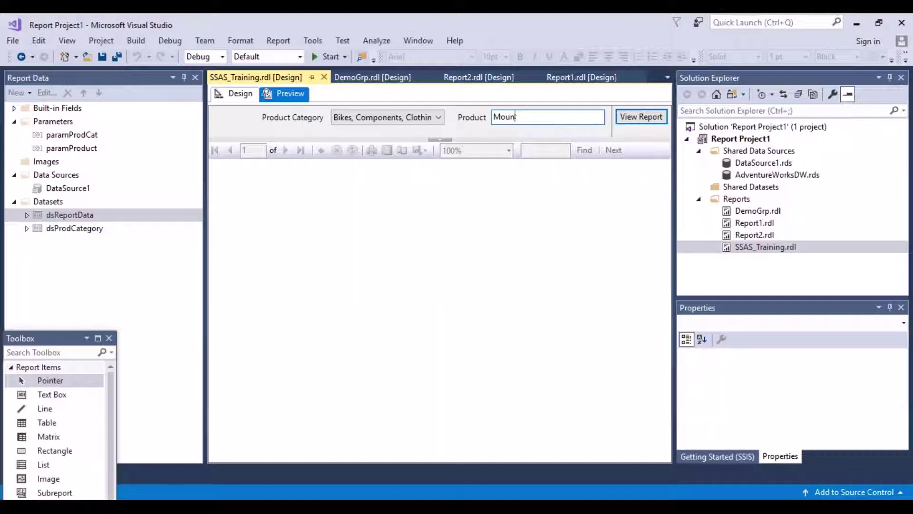
pyautogui.write('in')
pyautogui.click(656, 119)
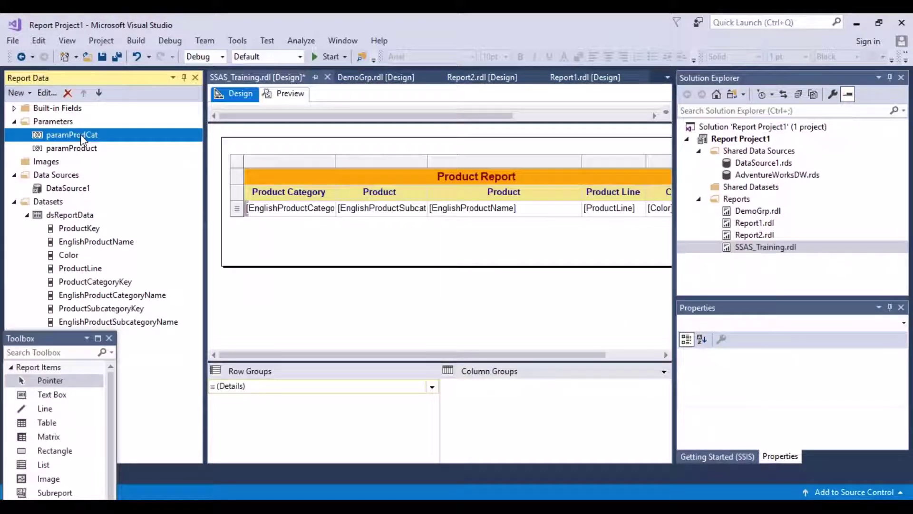
# Step: Change paramProdCat's data type to Integer and use ProductCategoryKey as its value field
pyautogui.doubleClick(80, 134)
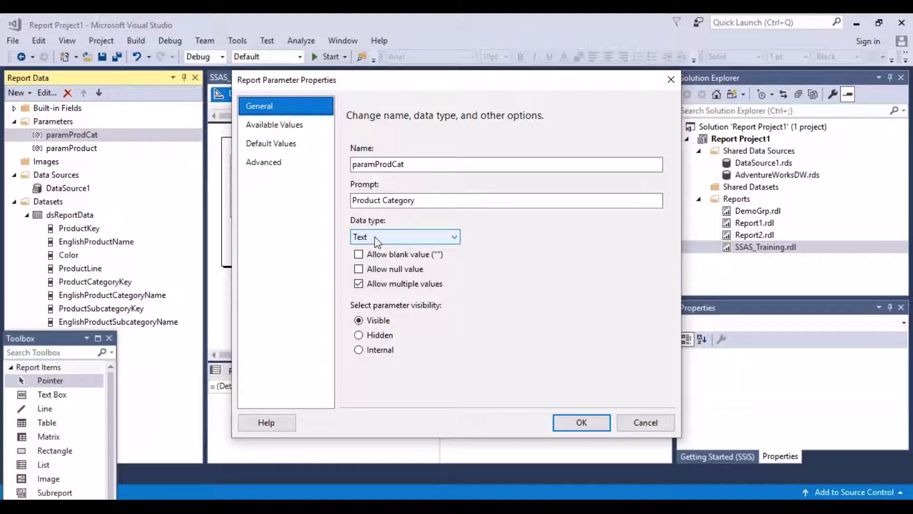
pyautogui.click(455, 241)
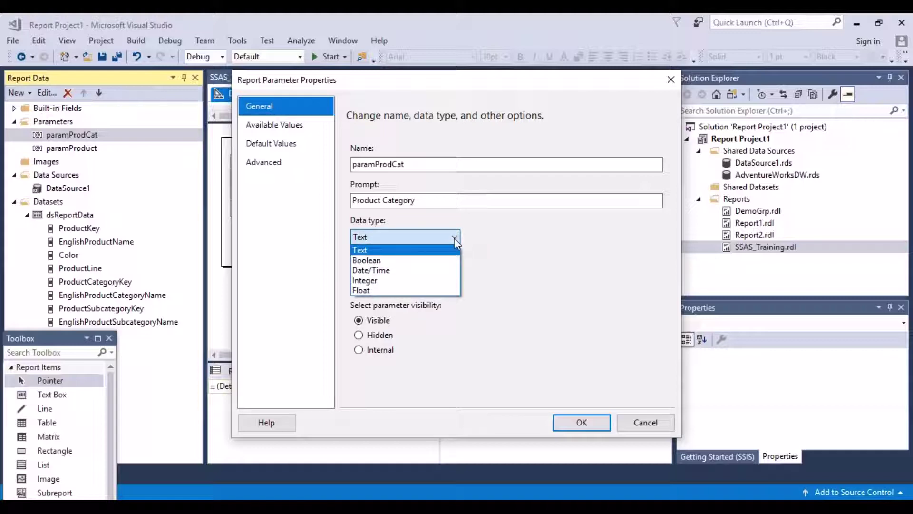
pyautogui.click(373, 284)
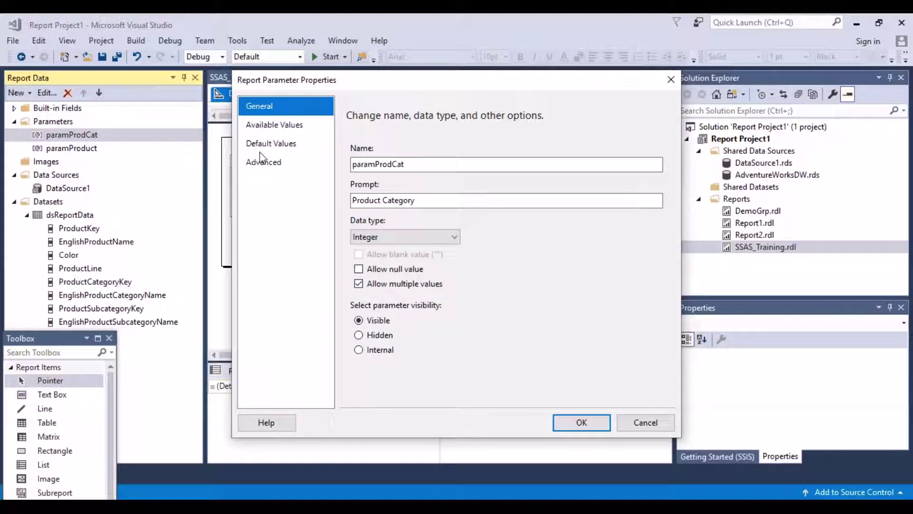
pyautogui.click(274, 125)
pyautogui.click(657, 277)
pyautogui.click(445, 291)
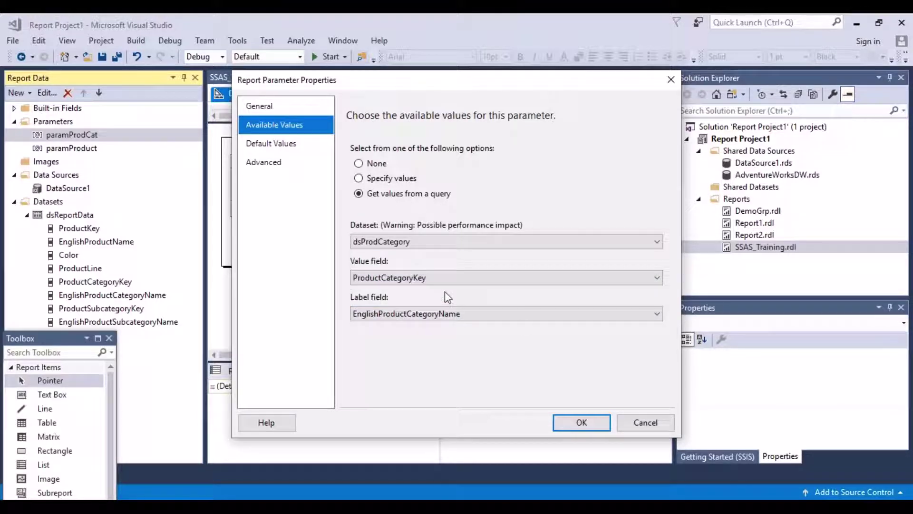
pyautogui.click(583, 422)
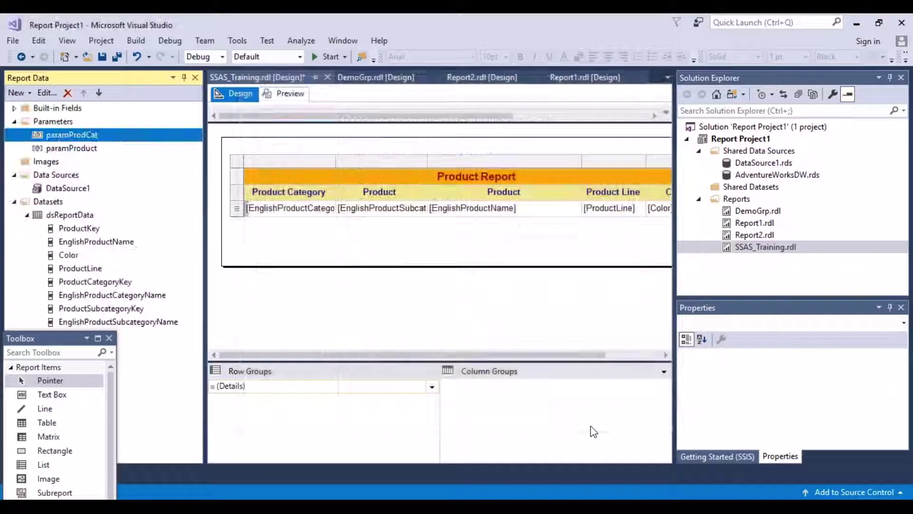
# Step: Review the ProductCategoryKey filter's value expression in dsReportData's properties, then switch to Preview
pyautogui.click(65, 215)
pyautogui.rightClick(65, 215)
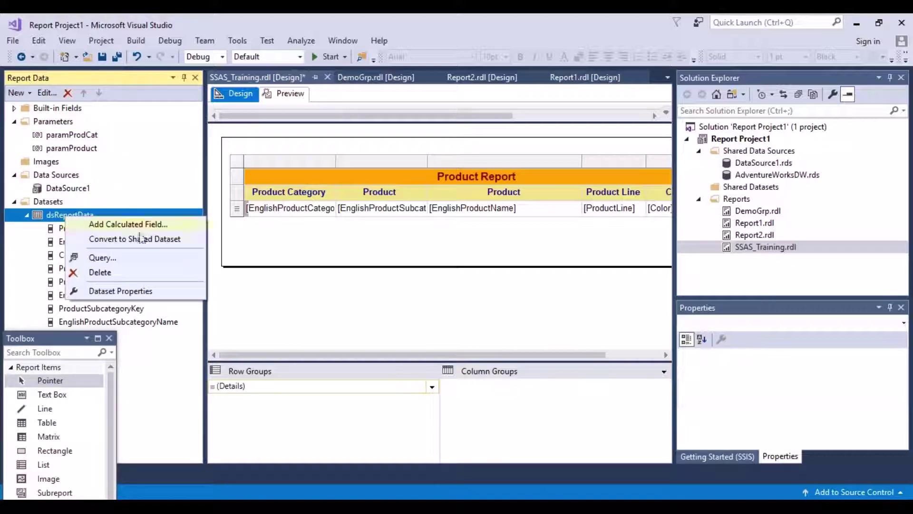
pyautogui.click(121, 291)
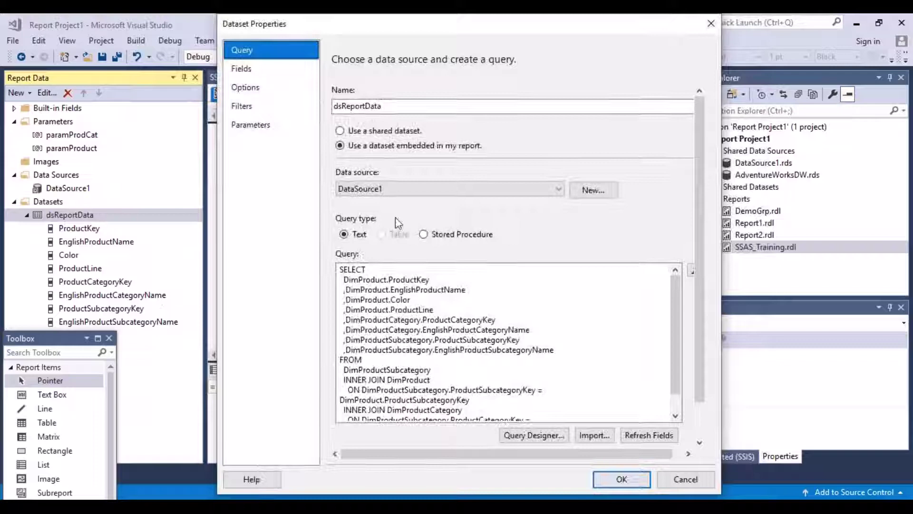
pyautogui.click(261, 111)
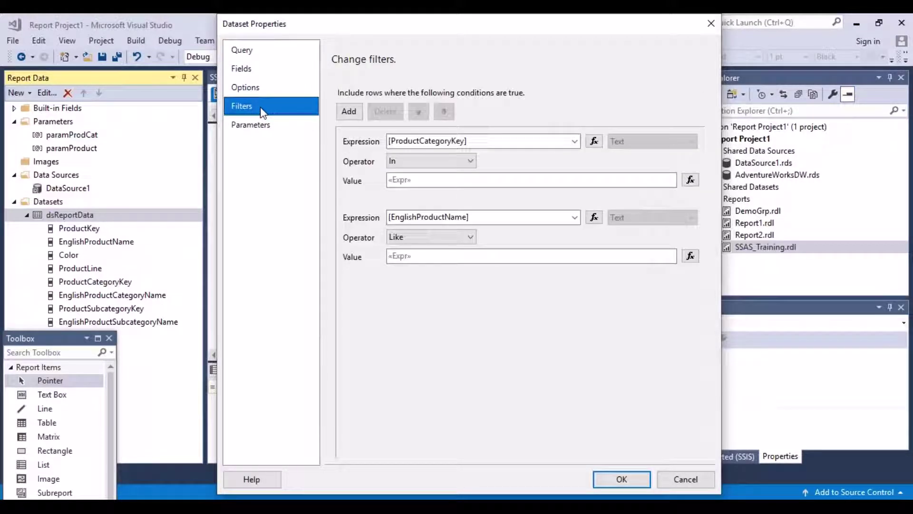
pyautogui.click(690, 179)
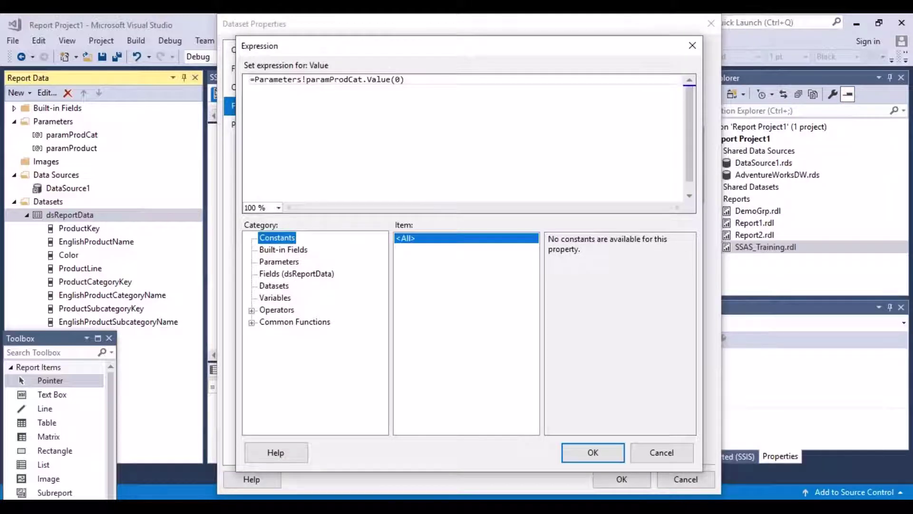
pyautogui.click(593, 452)
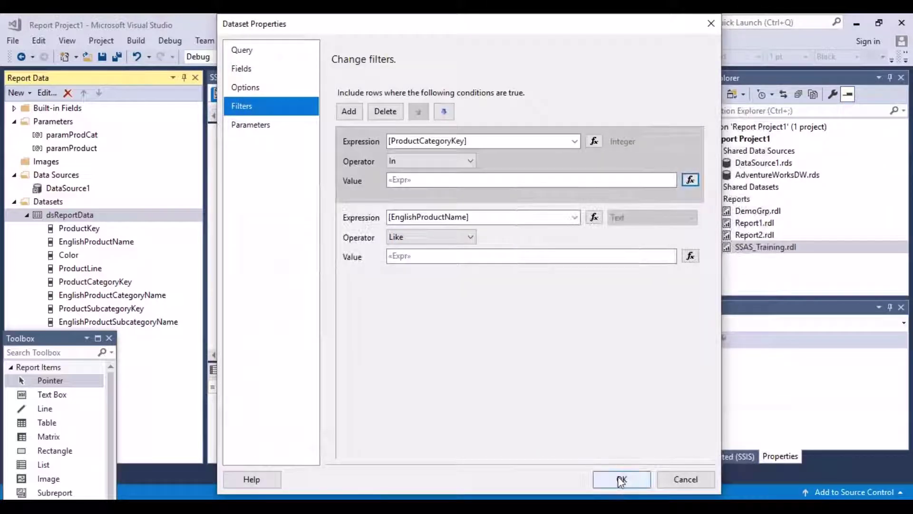
pyautogui.click(620, 479)
pyautogui.click(285, 93)
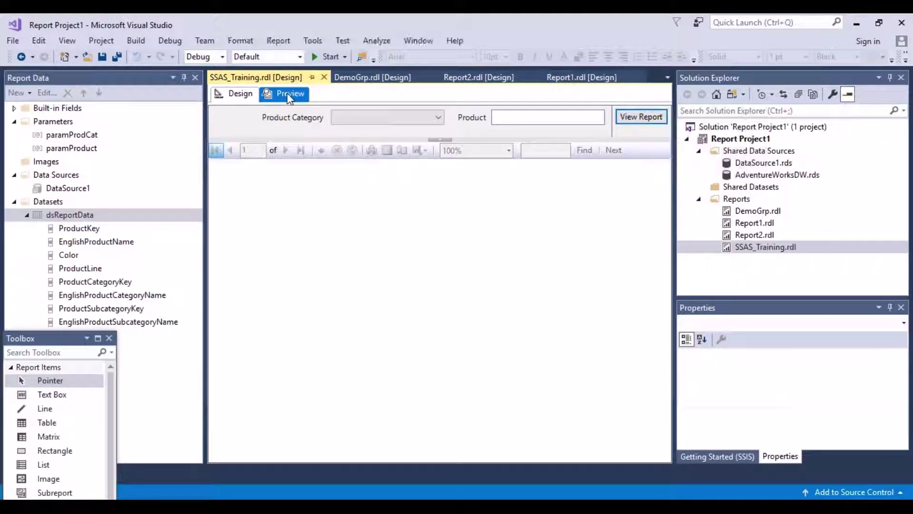
# Step: Run the report for all categories with product 'Mounta' to list Mountain bike rows
pyautogui.click(438, 118)
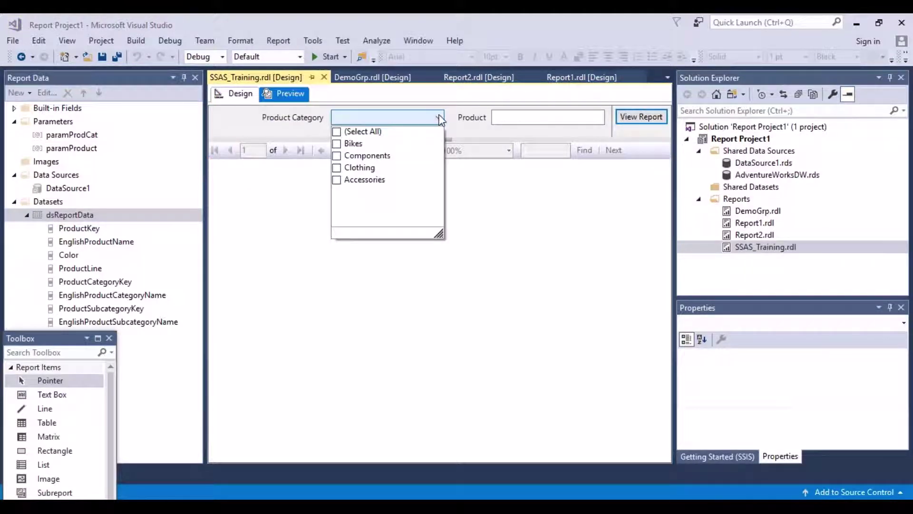
pyautogui.click(337, 132)
pyautogui.click(524, 118)
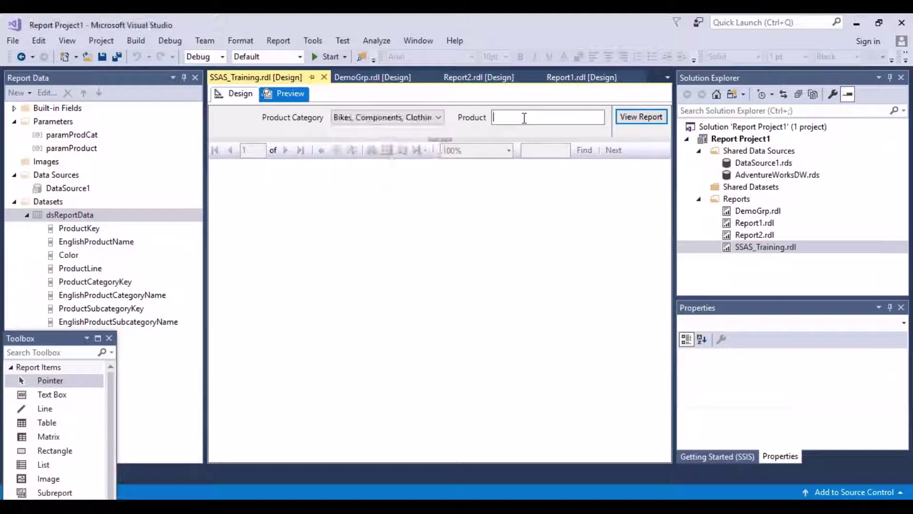
pyautogui.write('Mount')
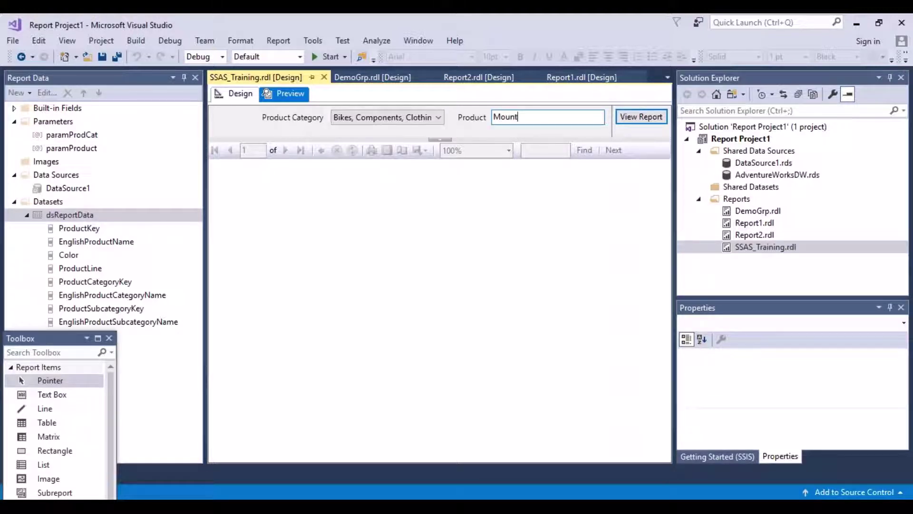
pyautogui.write('ain')
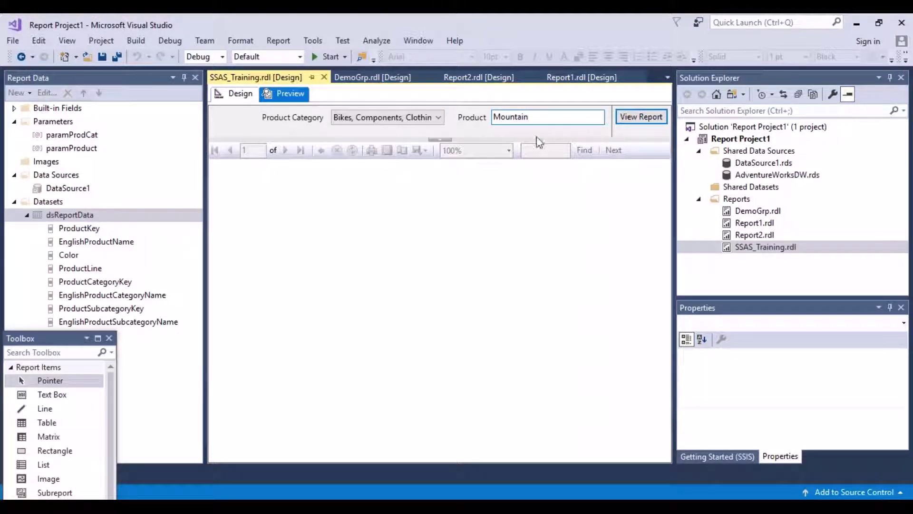
pyautogui.click(631, 119)
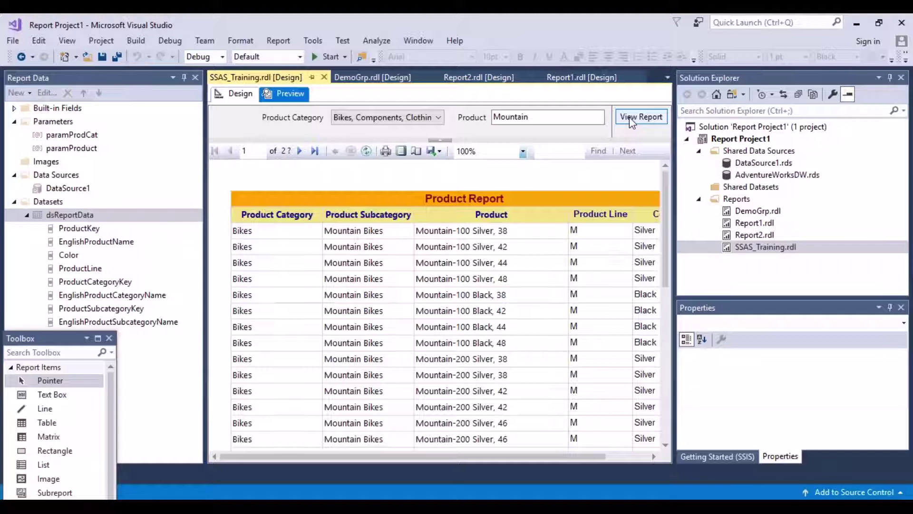
# Step: From Design view, check paramProdCat's available values from dsProdCategory's ProductCategoryKey and its Integer data type
pyautogui.click(237, 95)
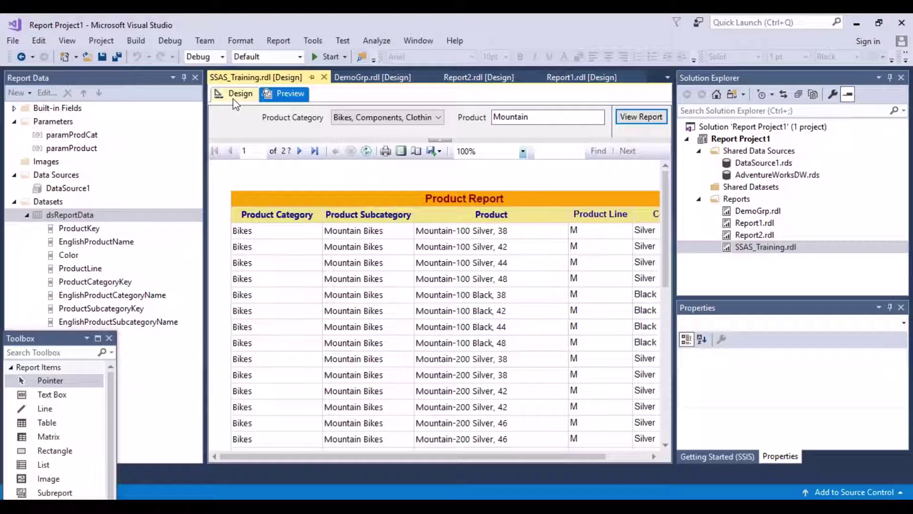
pyautogui.doubleClick(87, 137)
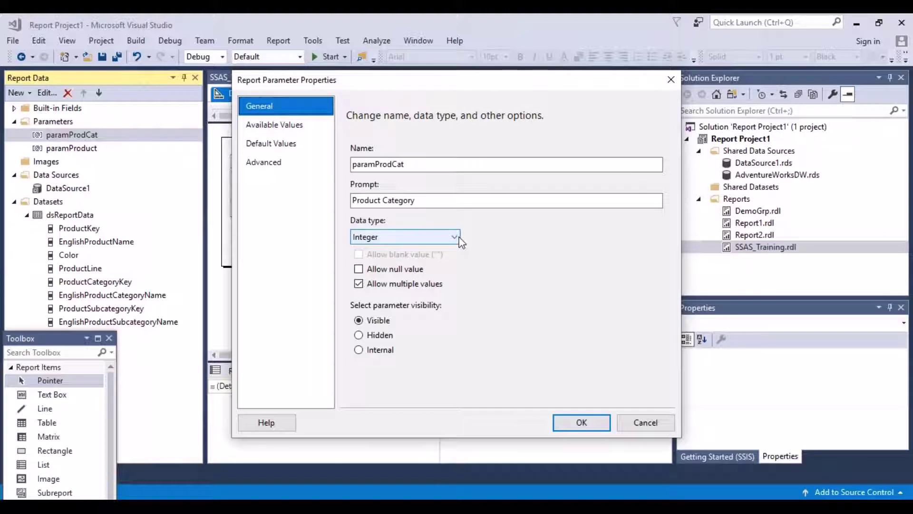
pyautogui.click(301, 126)
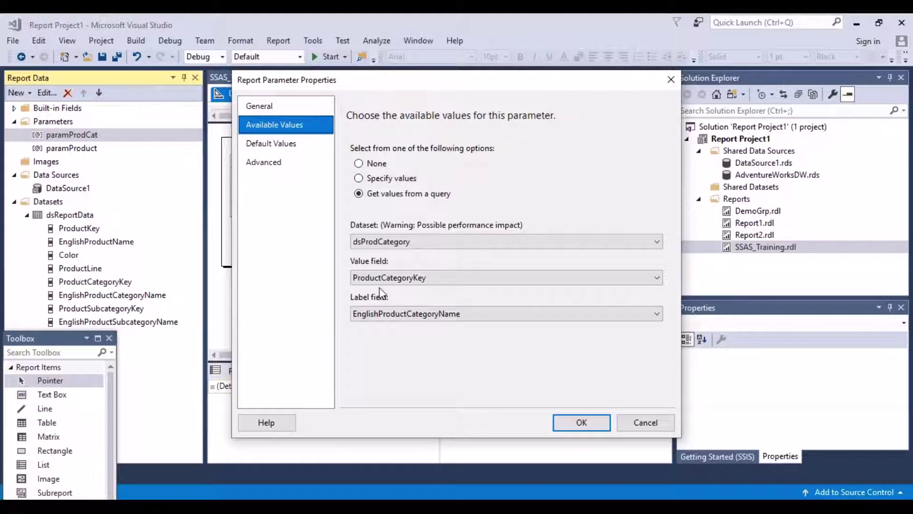
pyautogui.click(260, 105)
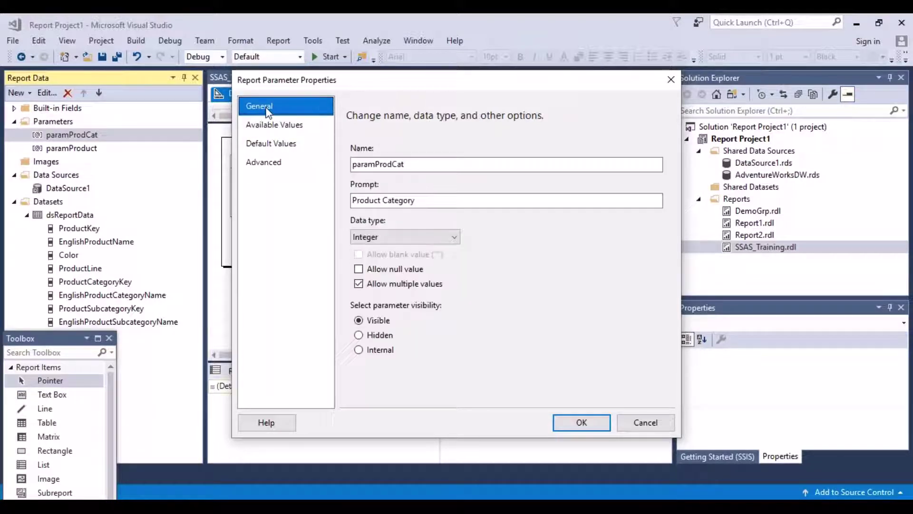
pyautogui.click(456, 238)
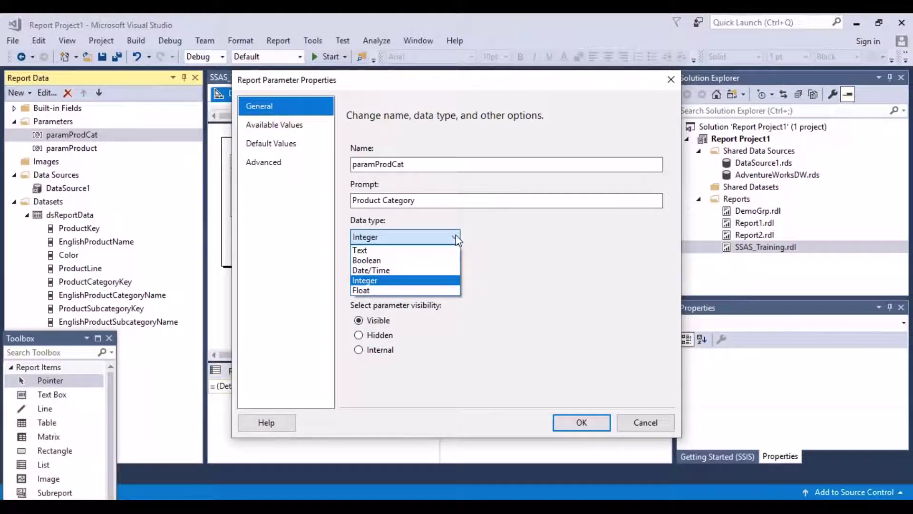